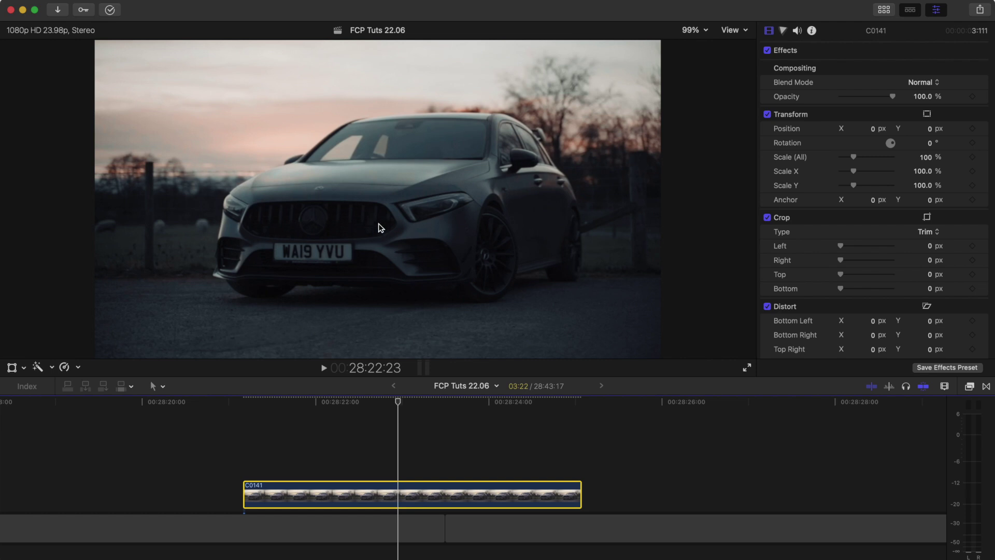
# Scroll the C0141 Video Inspector down to the Trackers section
pyautogui.scroll(-7, 816, 263)
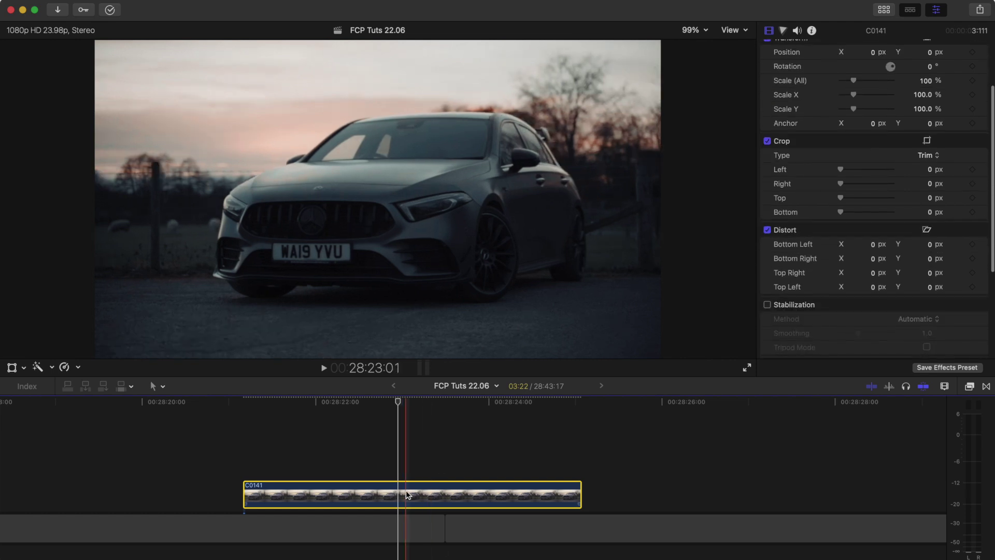
pyautogui.scroll(5, 847, 223)
pyautogui.scroll(-6, 847, 224)
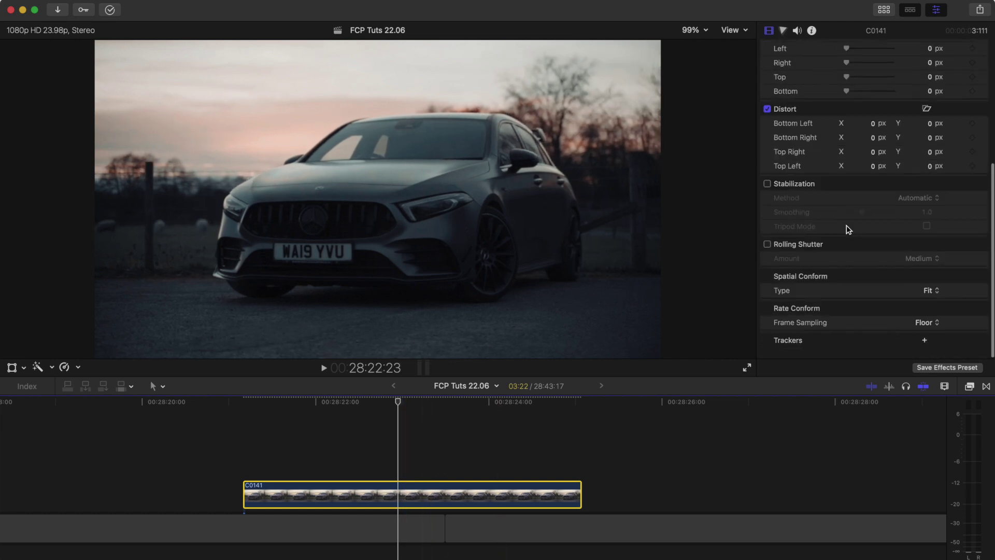
# Add an object tracker to C0141 and fit its box onto the number plate
pyautogui.click(925, 346)
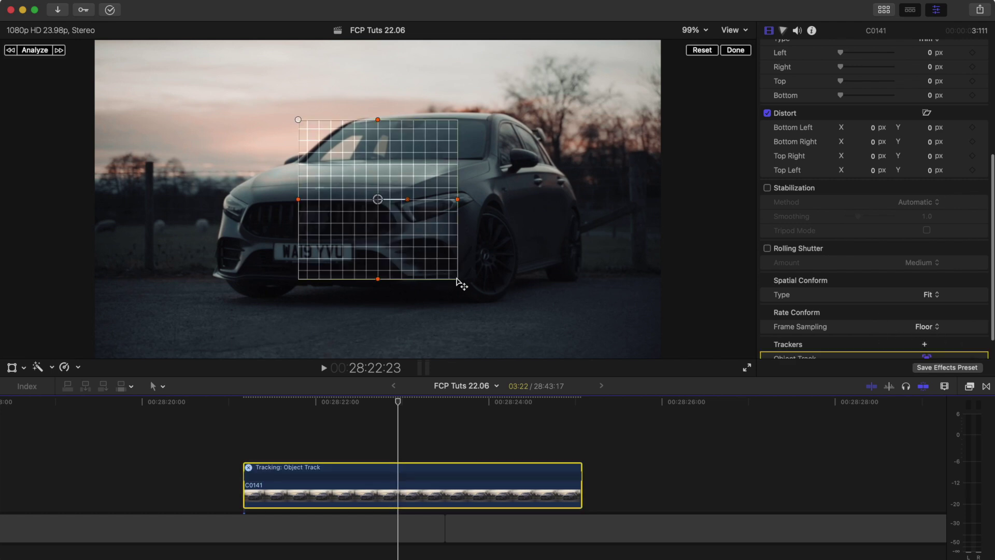
pyautogui.moveTo(455, 279); pyautogui.dragTo(309, 251)
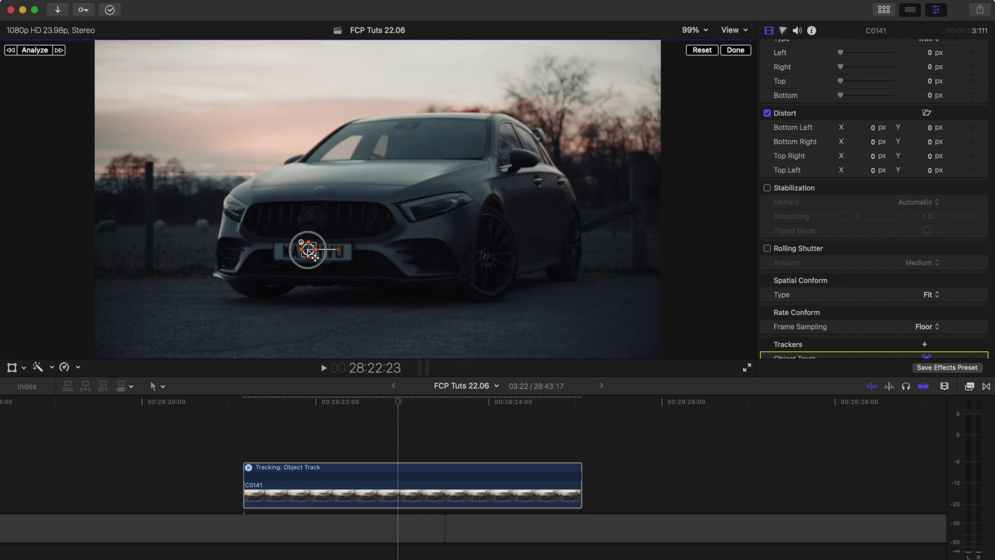
pyautogui.moveTo(310, 252); pyautogui.dragTo(310, 251)
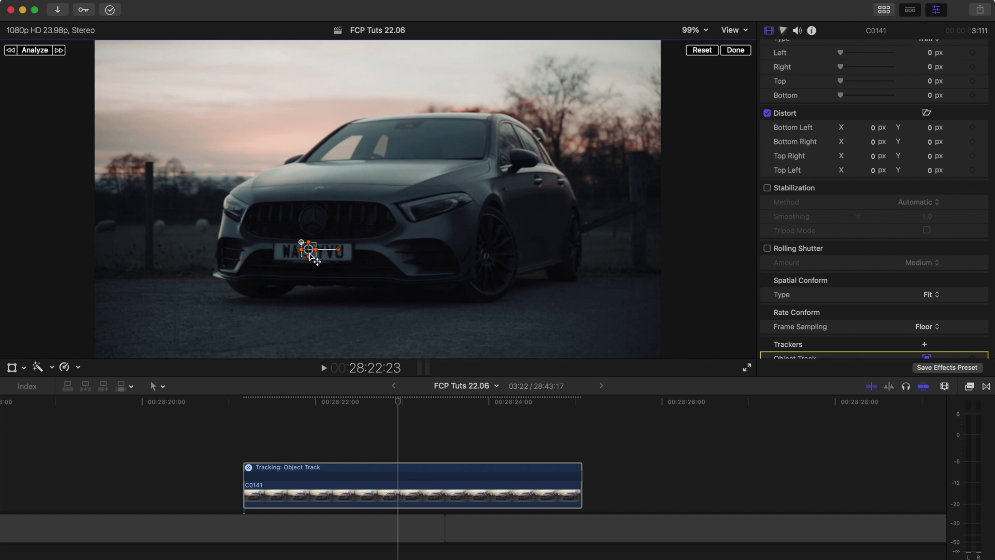
# Analyze the plate track, scrub to check it, and Option-drag a copy of the clip upward
pyautogui.click(35, 51)
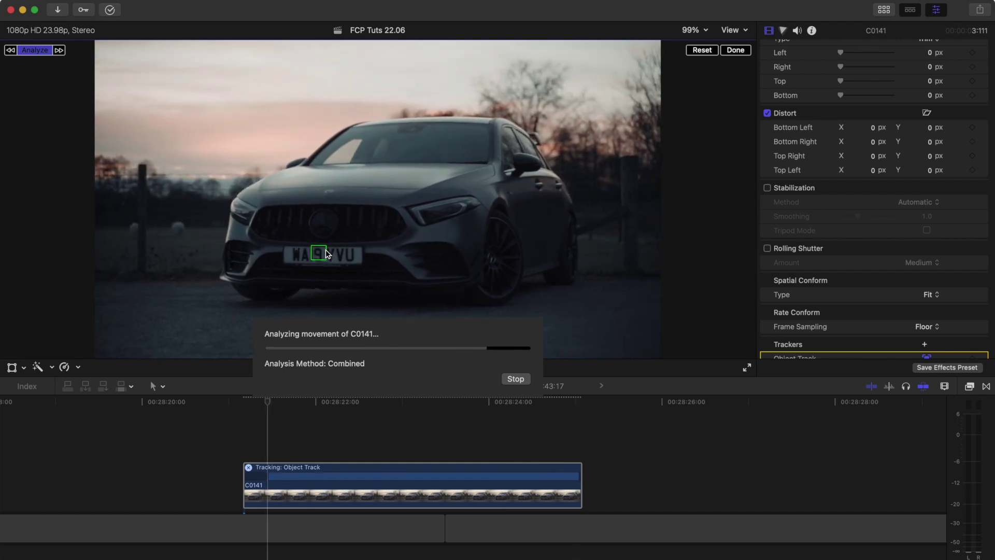
pyautogui.click(313, 400)
pyautogui.moveTo(313, 400); pyautogui.dragTo(425, 401)
pyautogui.click(416, 494)
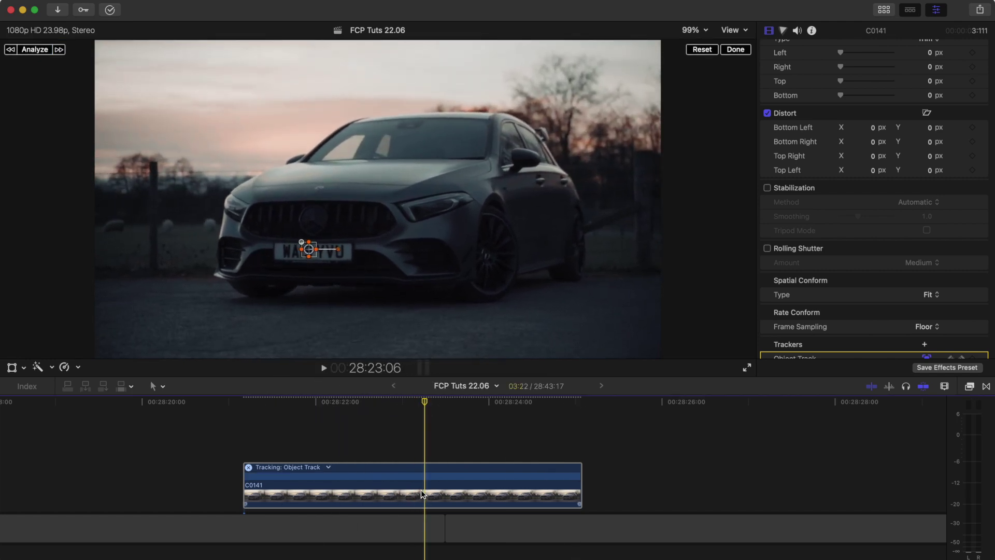
pyautogui.moveTo(420, 491); pyautogui.dragTo(420, 467)
# Drop the copy above the original and delete its tracker
pyautogui.click(378, 434)
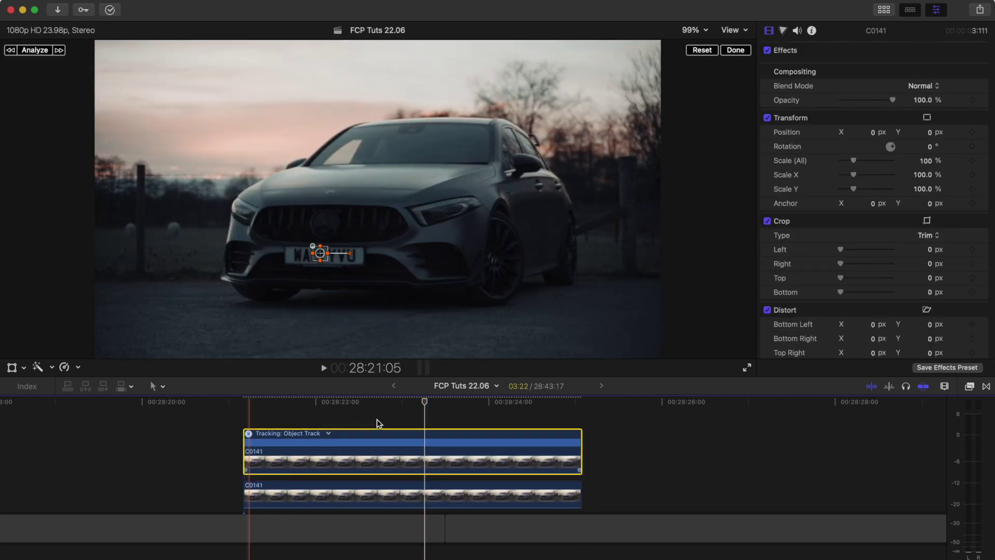
pyautogui.press('Delete')
pyautogui.click(422, 459)
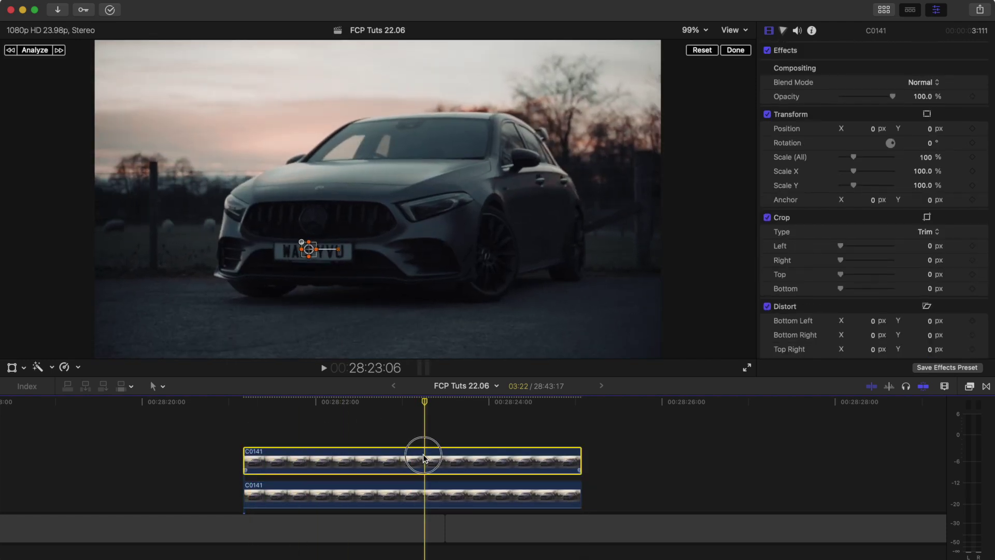
# Apply the Draw Mask effect from Masks to the upper C0141 copy
pyautogui.click(969, 386)
pyautogui.scroll(5, 764, 470)
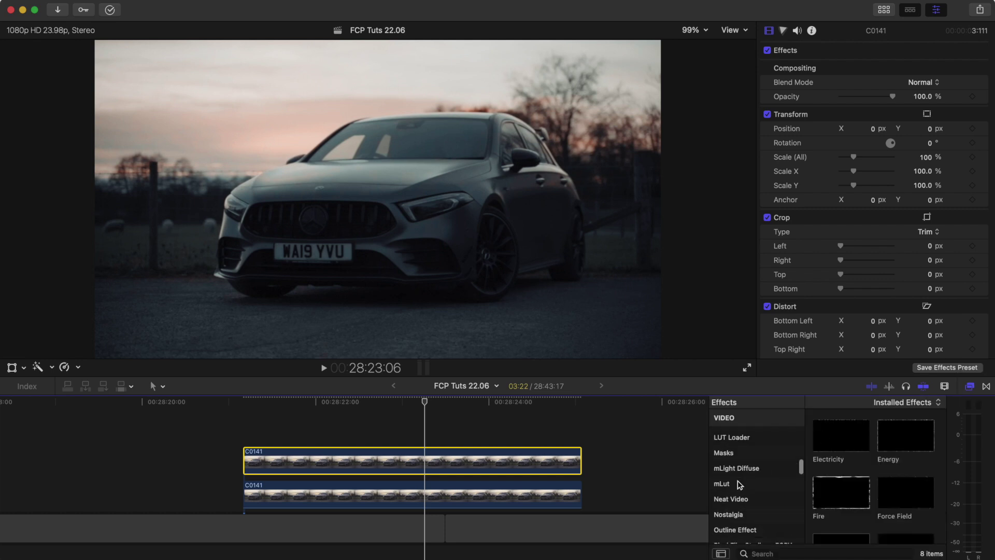
pyautogui.click(723, 452)
pyautogui.moveTo(905, 491)
pyautogui.mouseDown()
pyautogui.moveTo(411, 448)
pyautogui.moveTo(422, 456)
pyautogui.mouseUp()
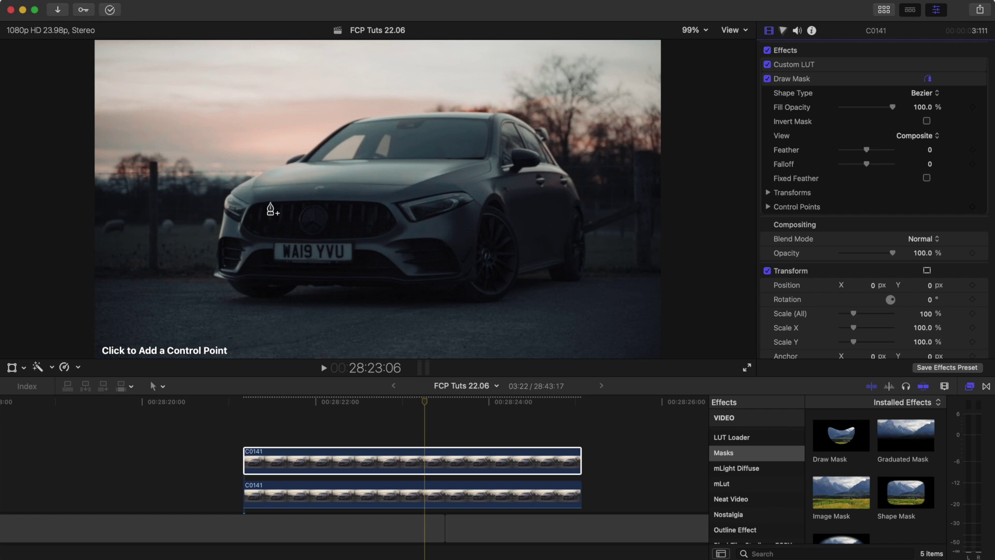
# Trace a closed seven-point mask around the car's grille
pyautogui.click(269, 202)
pyautogui.click(383, 204)
pyautogui.click(397, 224)
pyautogui.click(382, 236)
pyautogui.click(346, 240)
pyautogui.click(313, 241)
pyautogui.click(243, 228)
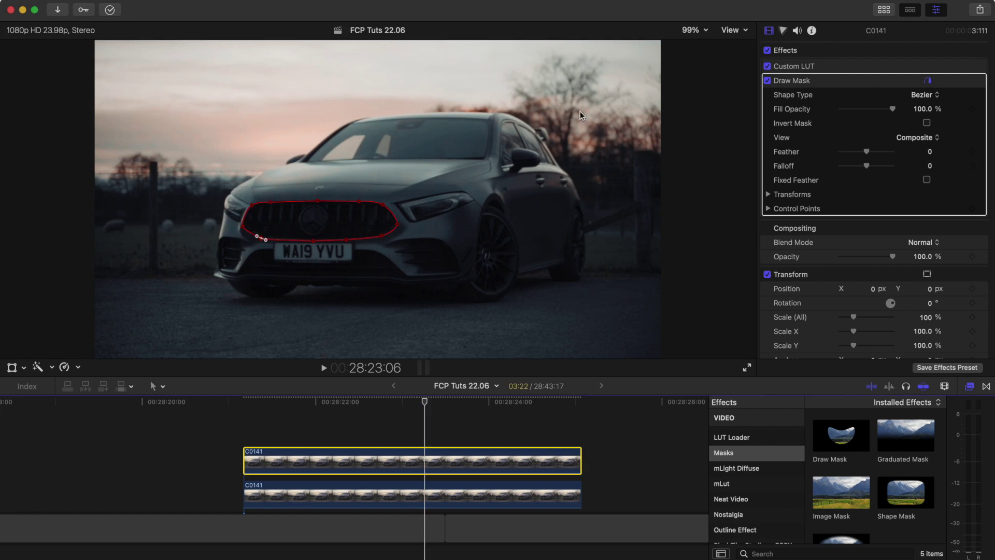
pyautogui.click(13, 368)
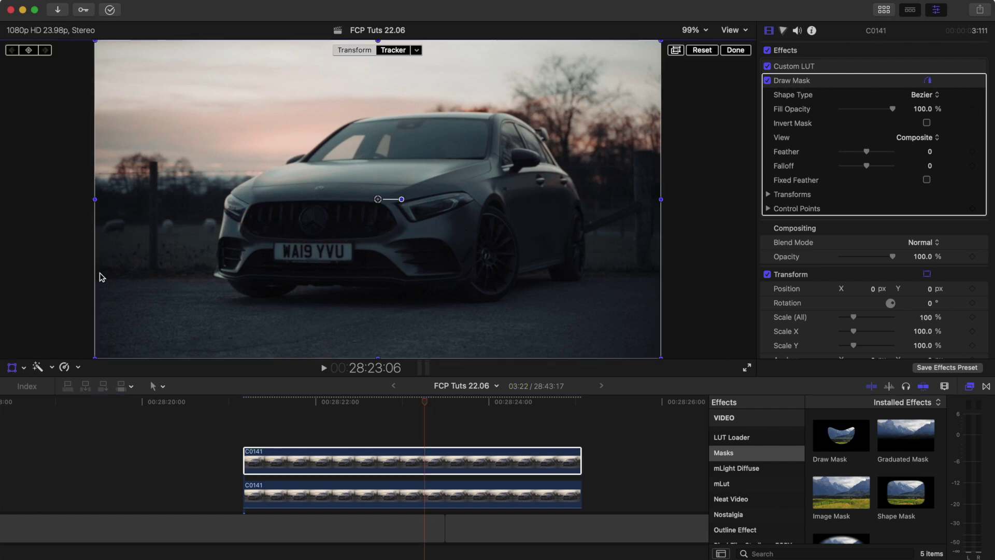
# Make the mask follow the Object Track as an offset, with Rotation unchecked
pyautogui.click(417, 50)
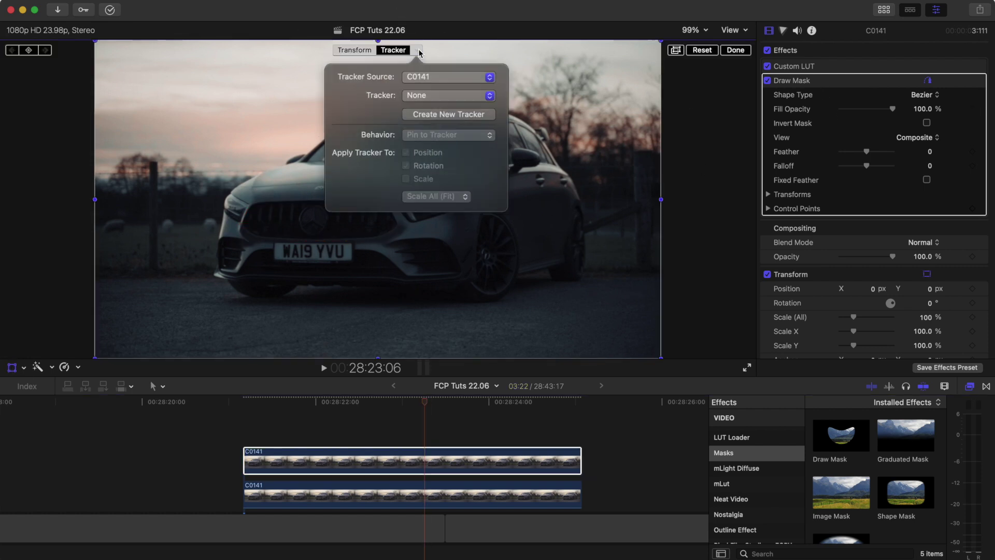
pyautogui.click(428, 94)
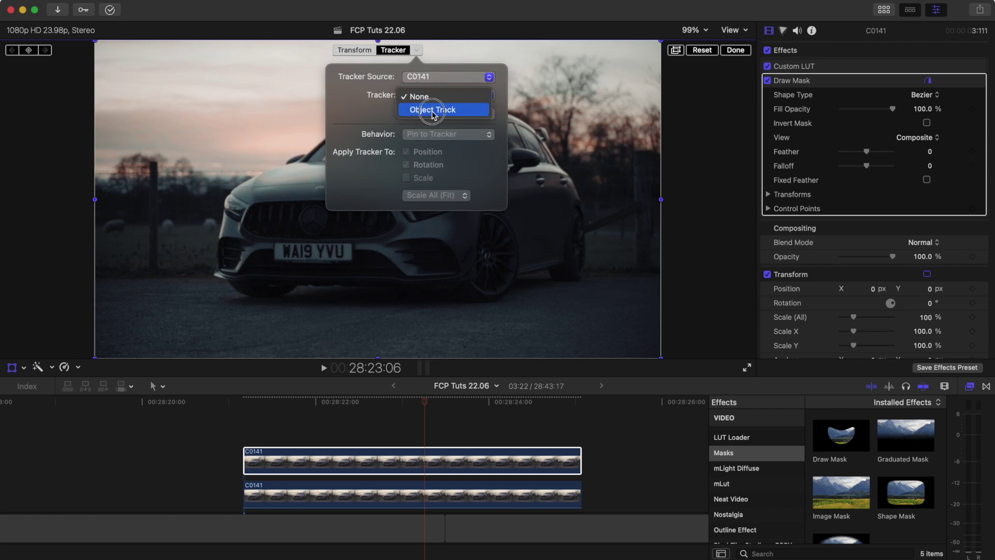
pyautogui.click(433, 110)
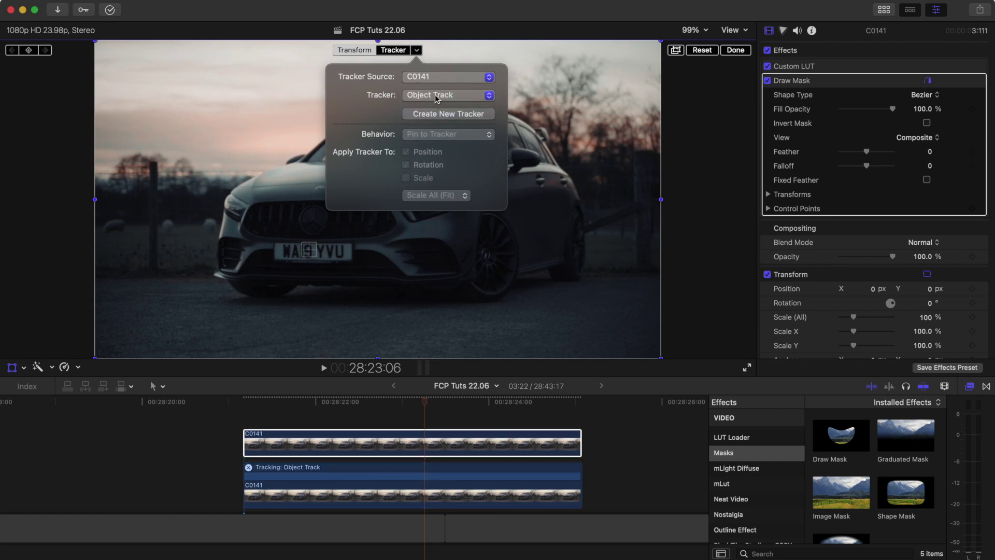
pyautogui.click(416, 50)
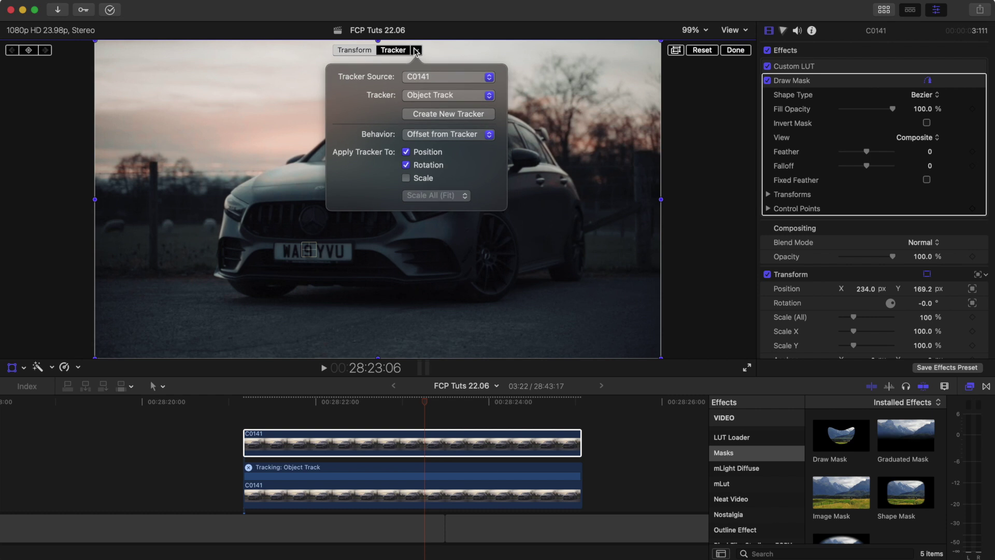
pyautogui.click(406, 165)
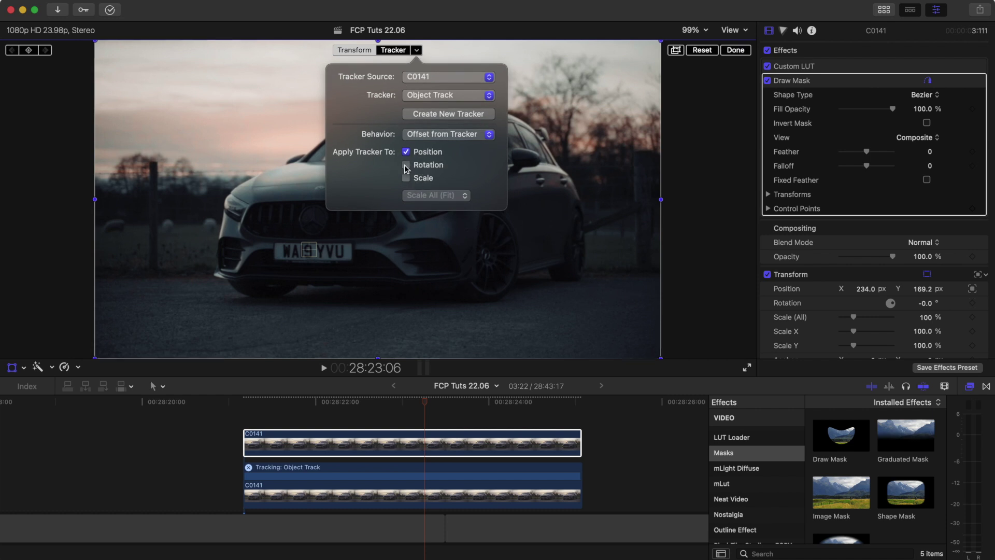
pyautogui.click(416, 50)
pyautogui.click(735, 51)
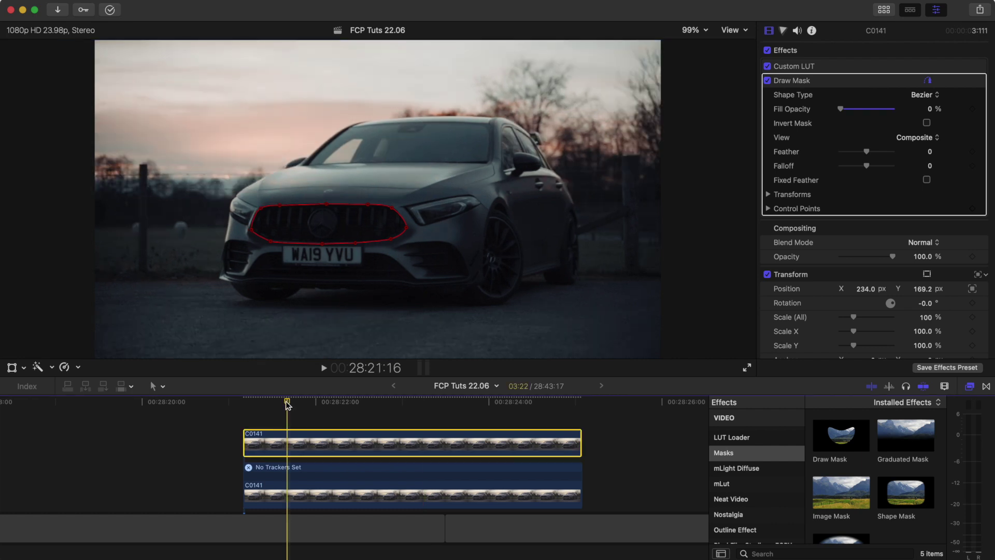
# Scrub through the clip, including 28:24:21, to confirm the mask follows the grille
pyautogui.moveTo(289, 403); pyautogui.dragTo(255, 402)
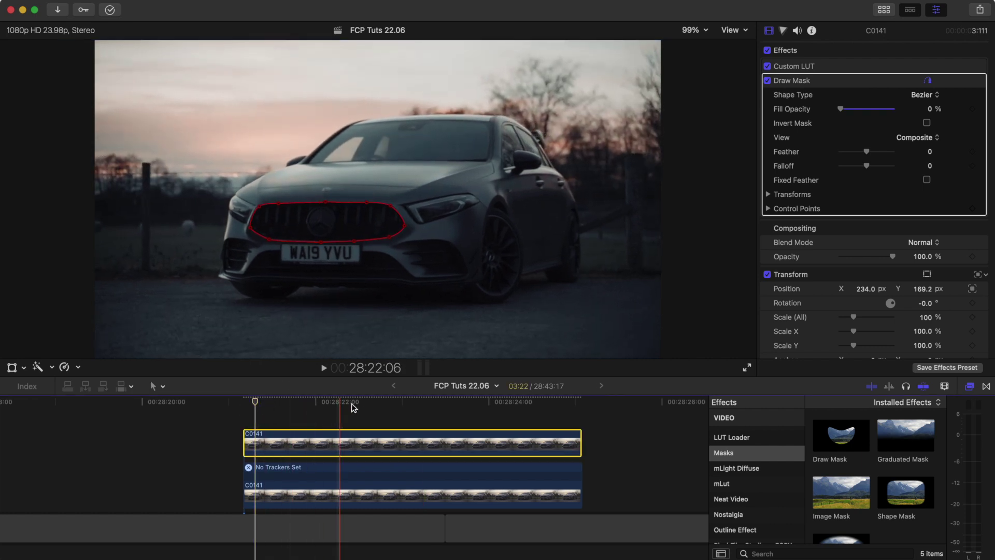
pyautogui.click(463, 406)
pyautogui.click(537, 404)
pyautogui.click(566, 403)
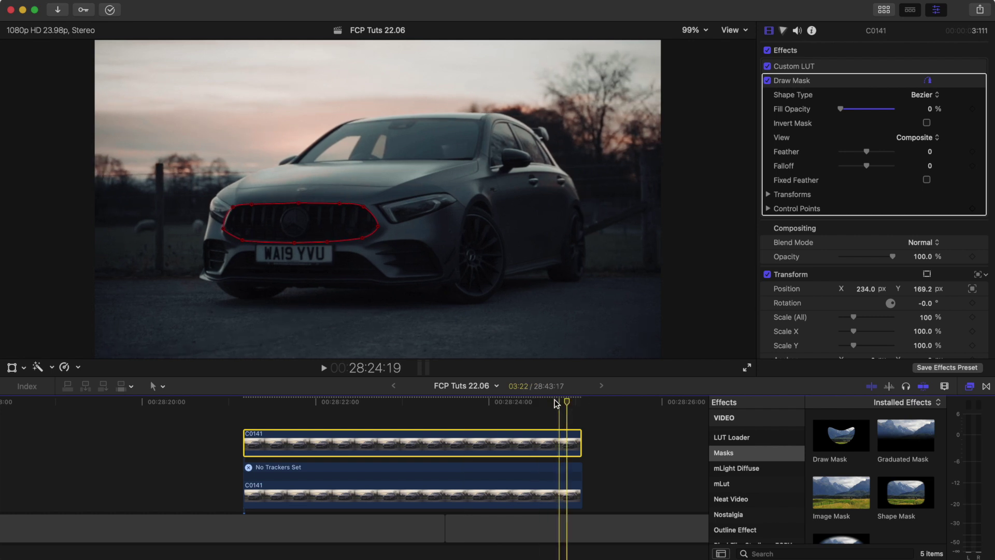
pyautogui.moveTo(424, 401); pyautogui.dragTo(551, 408)
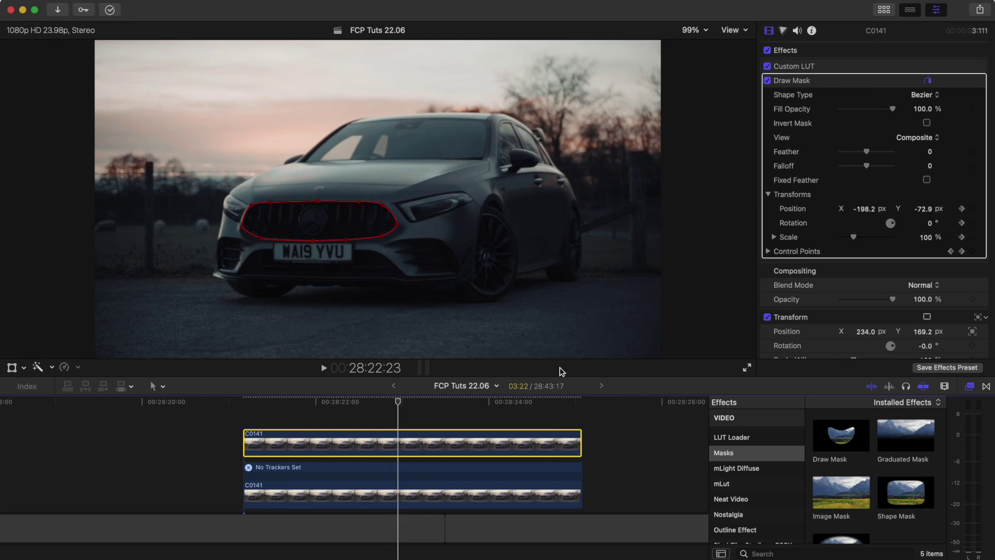
# Apply RN Mask Glow's Mask Glow to the upper clip for a blue grille outline
pyautogui.scroll(-5, 757, 483)
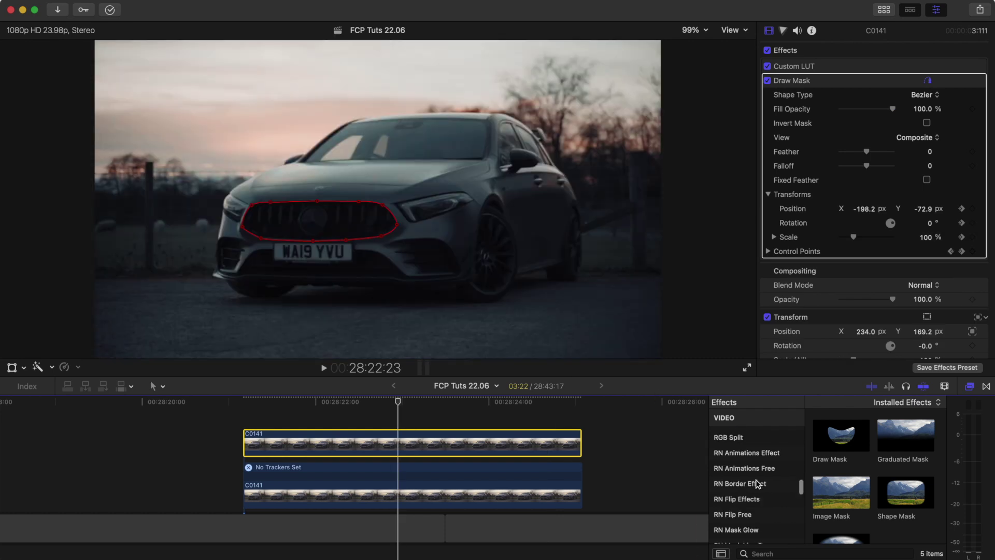
pyautogui.click(756, 529)
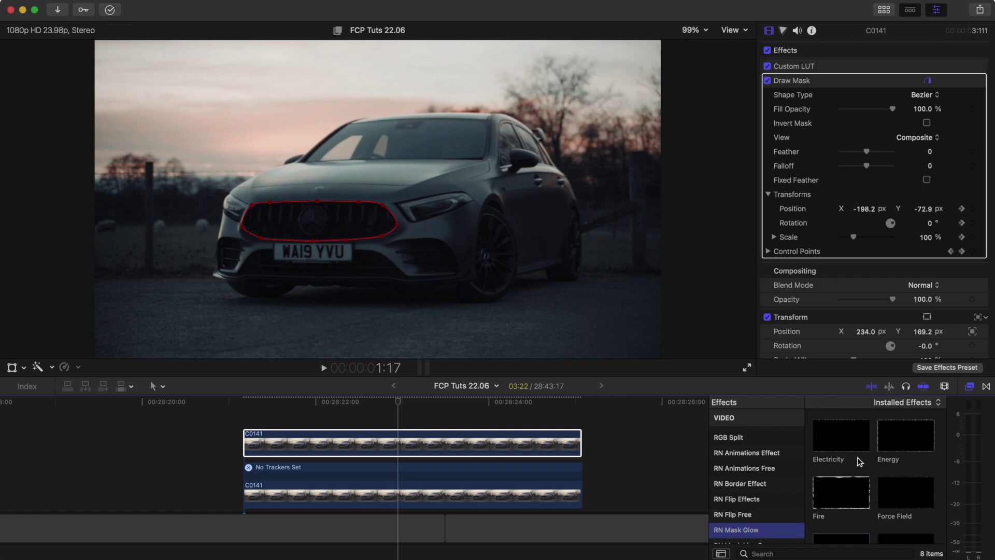
pyautogui.scroll(-2, 860, 462)
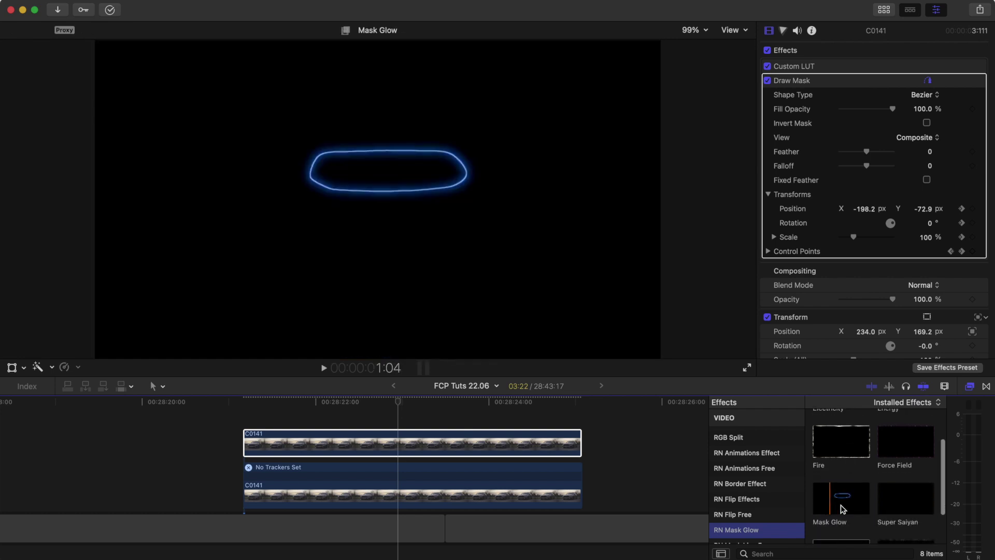
pyautogui.scroll(-2, 854, 507)
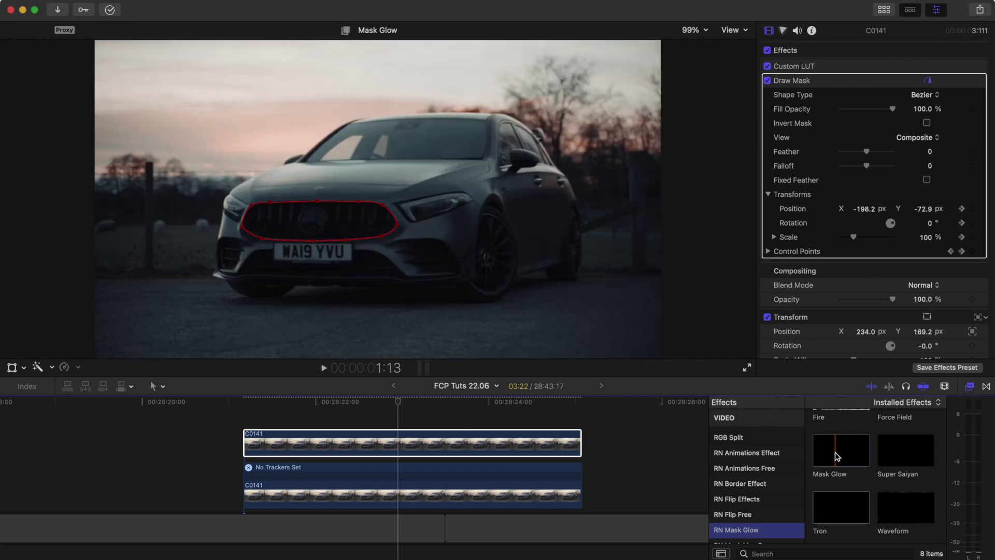
pyautogui.moveTo(836, 456); pyautogui.dragTo(380, 440)
# Preview the glow, return to 28:22:23, and bring up the Transitions browser
pyautogui.press('space')
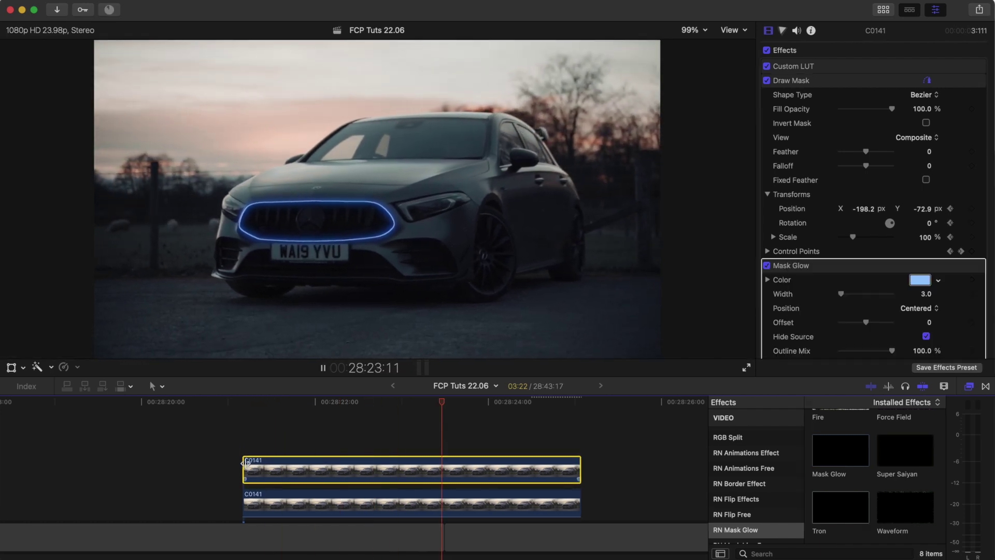
pyautogui.press('space')
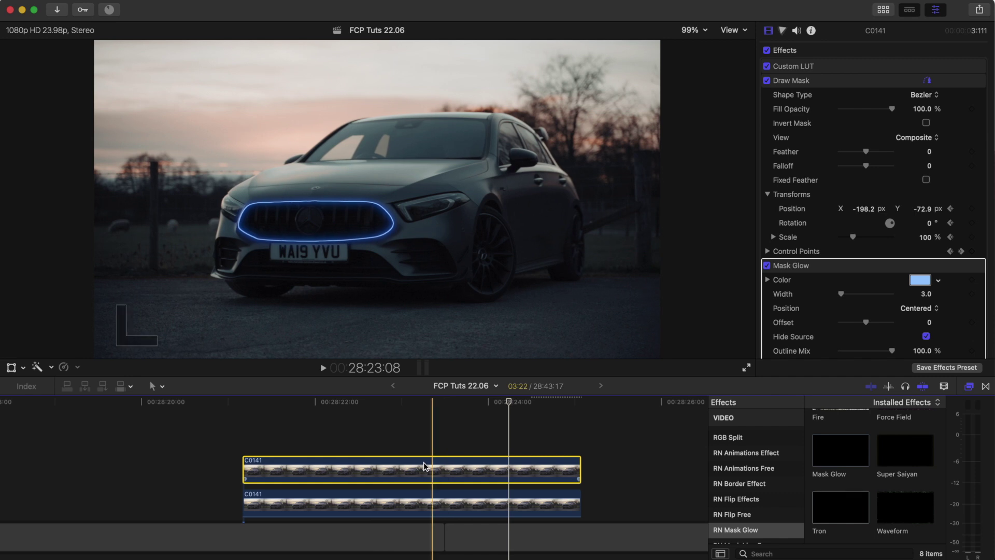
pyautogui.click(400, 407)
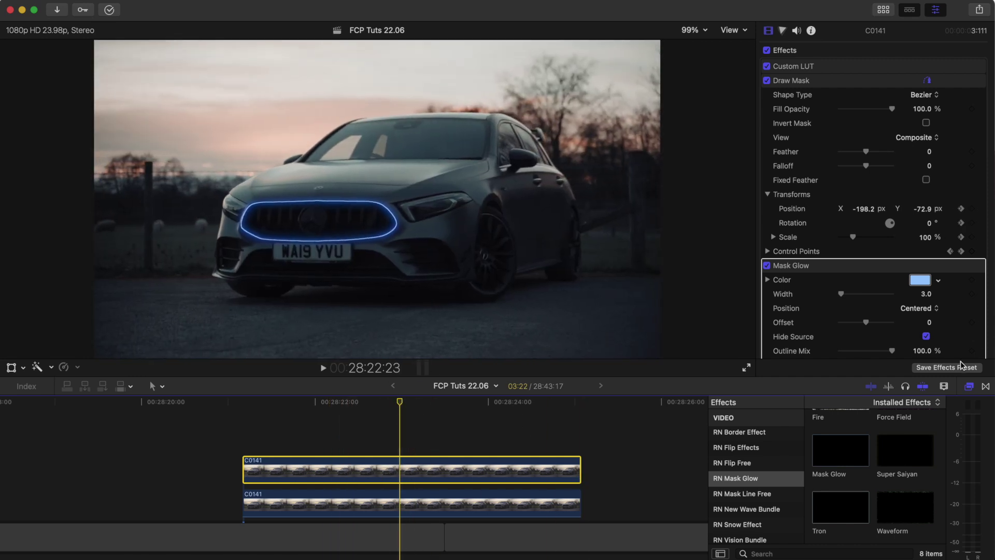
pyautogui.click(985, 388)
pyautogui.scroll(-5, 744, 473)
# Add the Clock wipe from Wipes to the glow clip and lengthen it across the clip
pyautogui.click(739, 536)
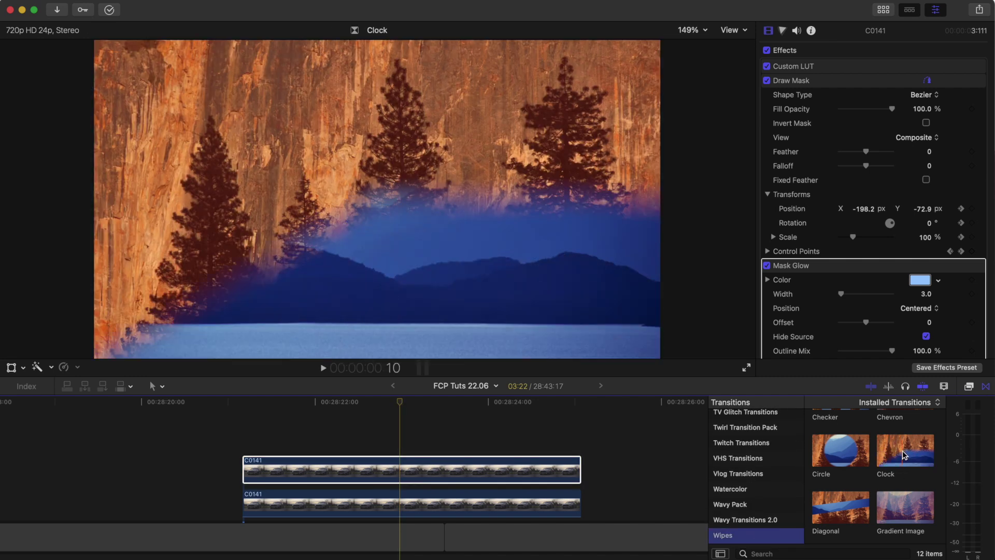
pyautogui.moveTo(904, 455); pyautogui.dragTo(407, 474)
pyautogui.moveTo(324, 467); pyautogui.dragTo(397, 468)
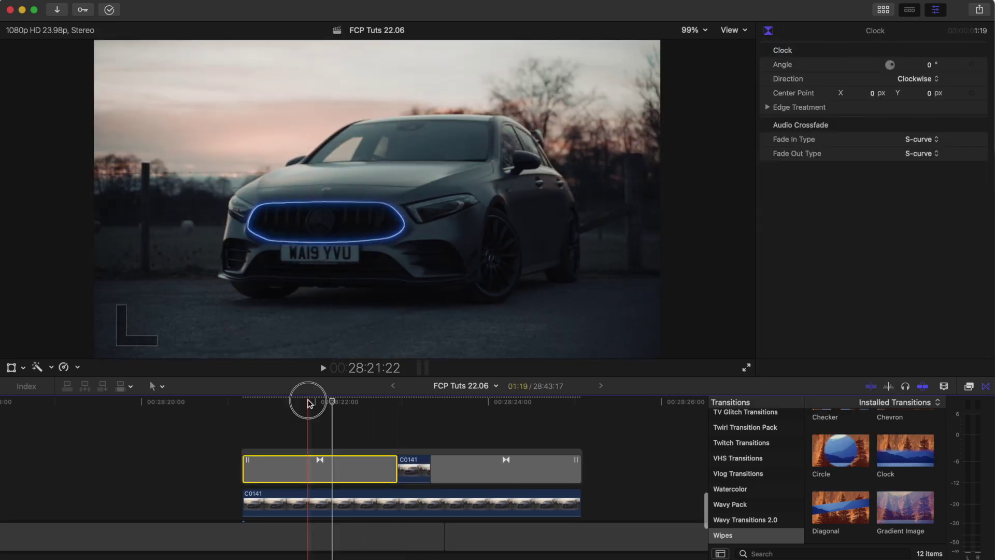
# Centre the clock wipe on the grille, shorten its angle guide, and play the reveal
pyautogui.moveTo(309, 403)
pyautogui.mouseDown()
pyautogui.moveTo(290, 402)
pyautogui.moveTo(299, 402)
pyautogui.mouseUp()
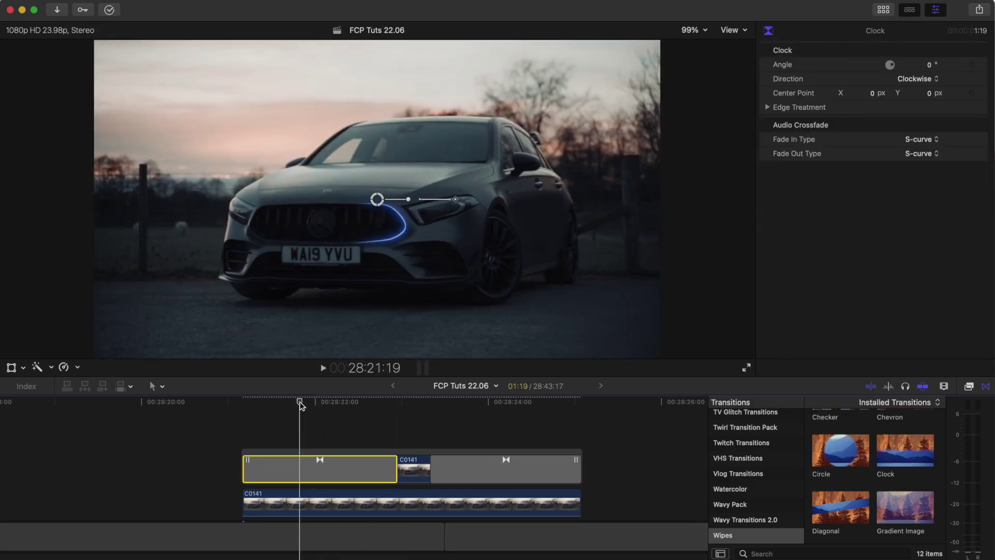
pyautogui.moveTo(377, 199); pyautogui.dragTo(324, 225)
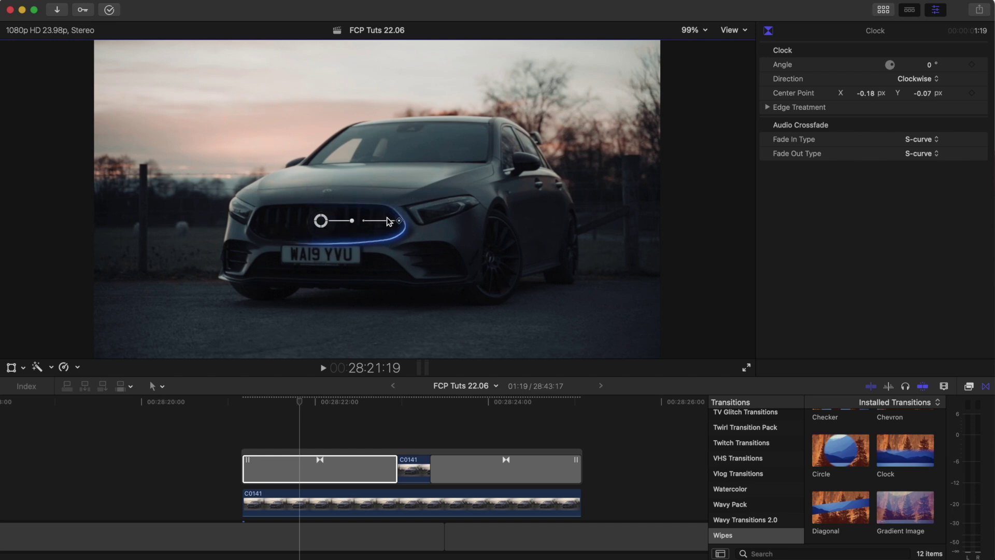
pyautogui.moveTo(398, 224); pyautogui.dragTo(376, 224)
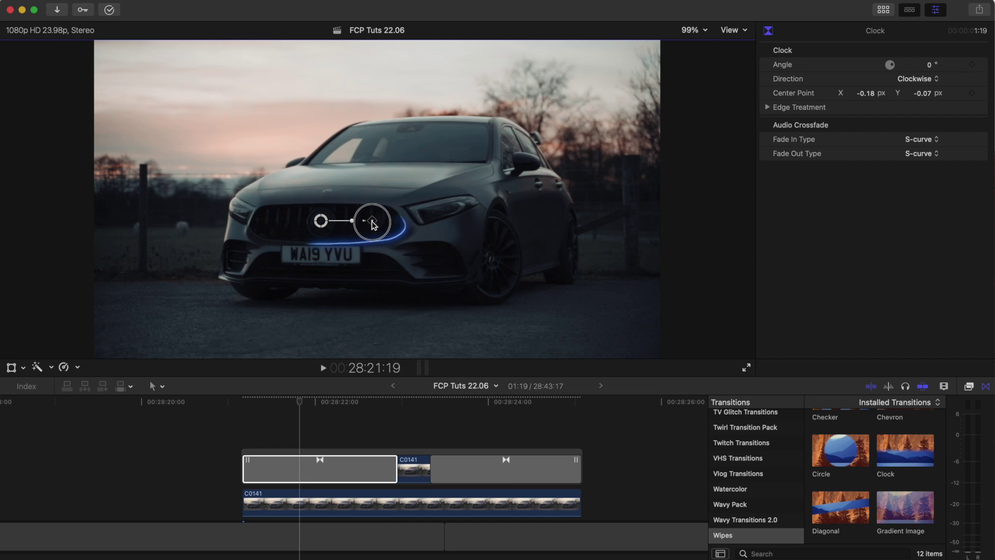
pyautogui.click(242, 454)
pyautogui.press('space')
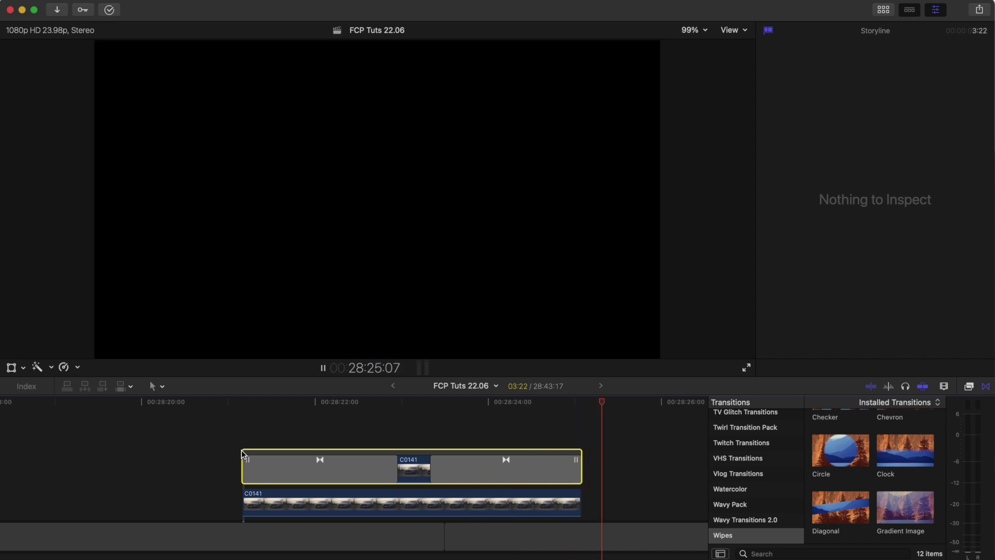
# Raise the grille glow's Mask Glow Intensity to 2.7
pyautogui.click(408, 469)
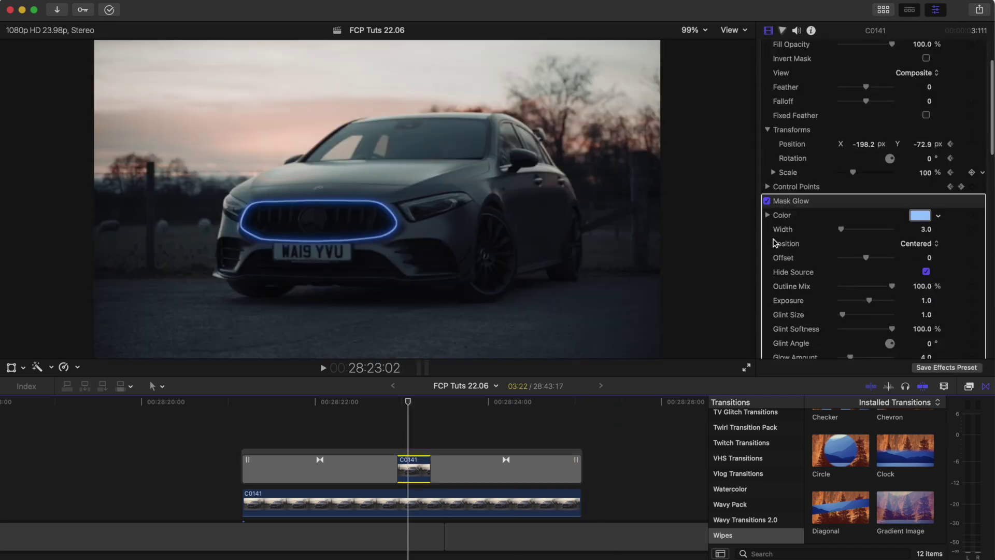
pyautogui.scroll(-8, 832, 199)
pyautogui.scroll(5, 829, 181)
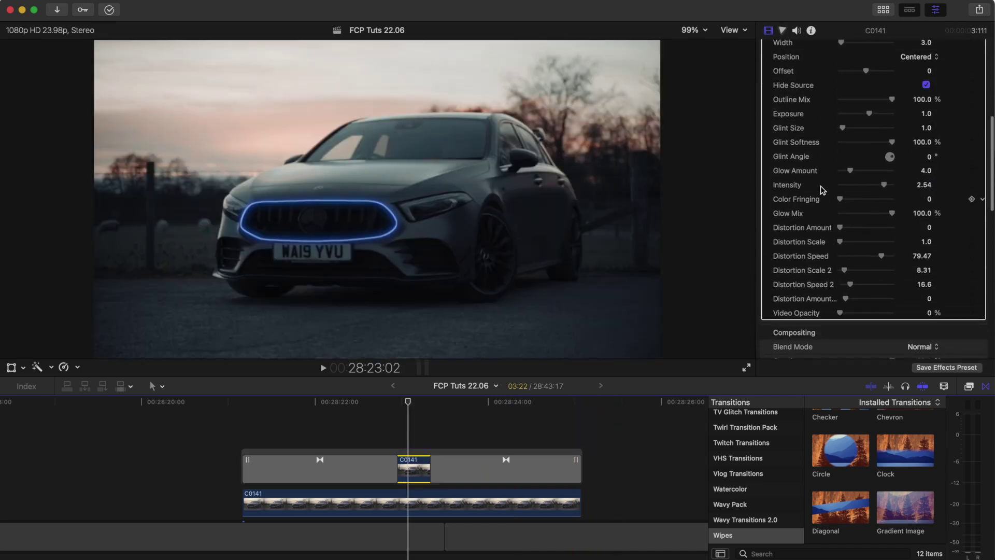
pyautogui.moveTo(854, 209); pyautogui.dragTo(888, 205)
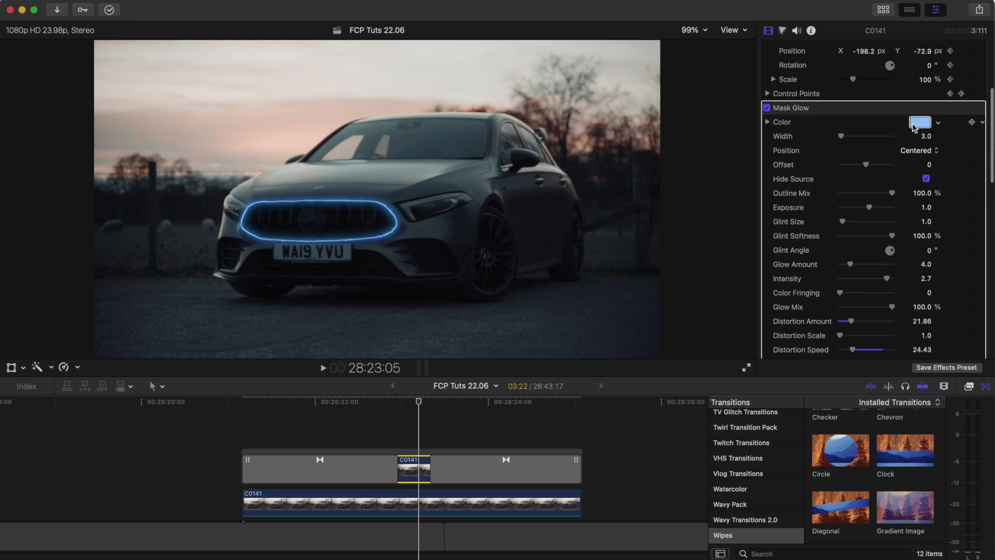
# Change the glow colour to red, disable the glow clip with V, and select the main clip
pyautogui.click(918, 122)
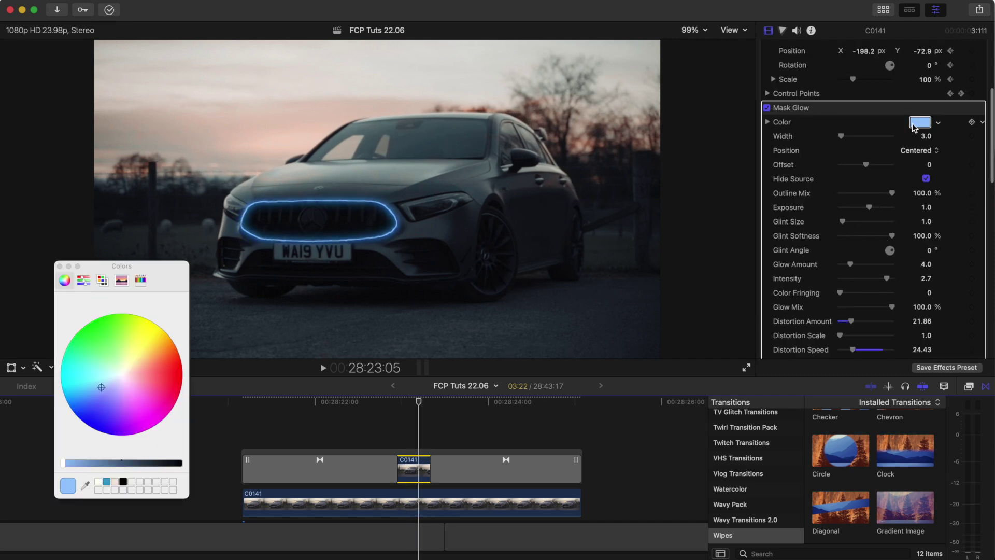
pyautogui.moveTo(137, 378); pyautogui.dragTo(146, 378)
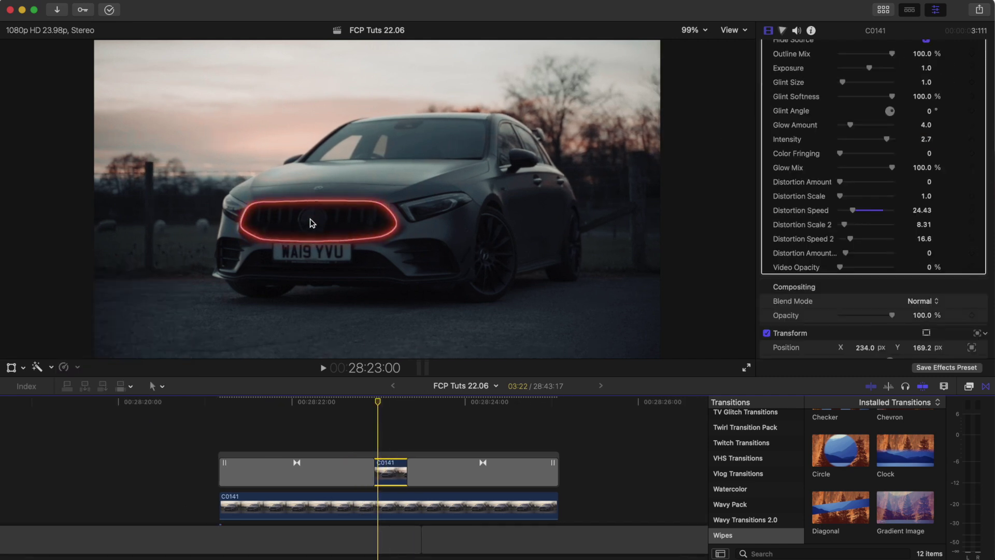
pyautogui.press('v')
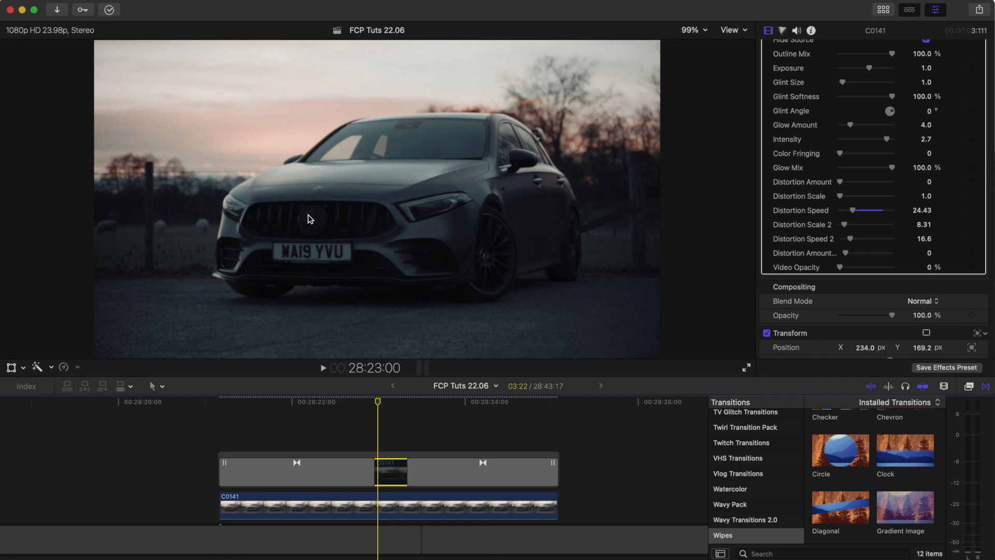
pyautogui.click(382, 509)
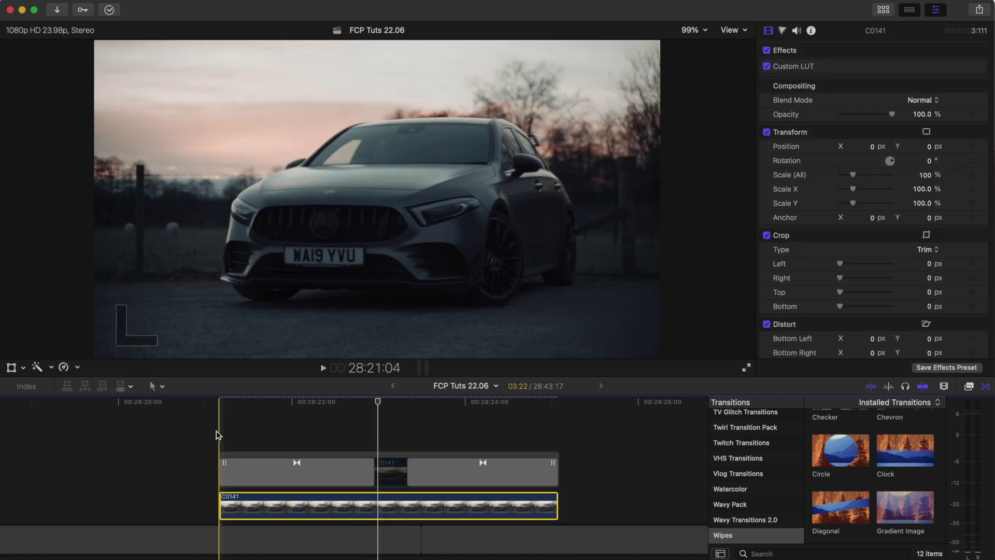
# Select the new car clip copy and apply Draw Mask to it
pyautogui.click(251, 428)
pyautogui.click(382, 432)
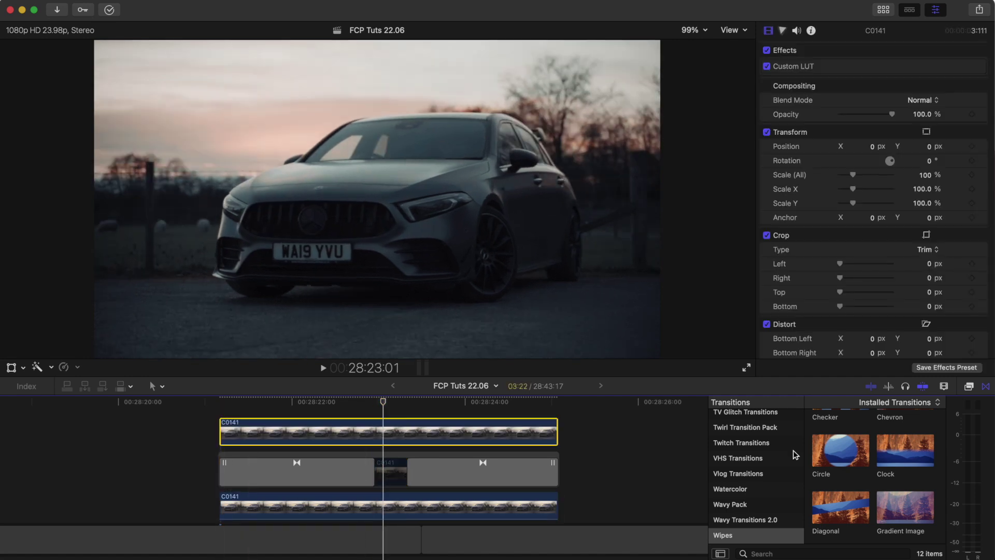
pyautogui.click(968, 386)
pyautogui.scroll(-10, 746, 461)
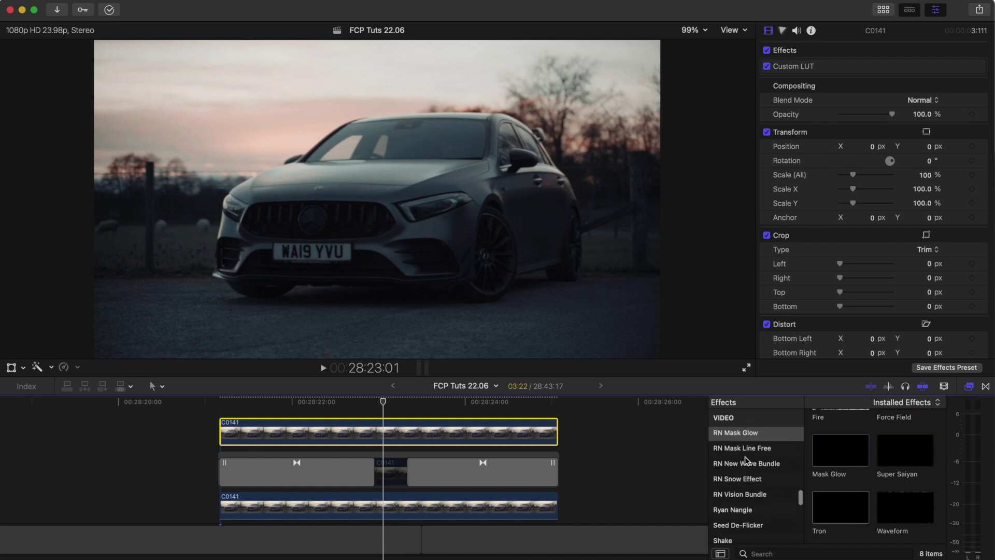
pyautogui.scroll(5, 746, 461)
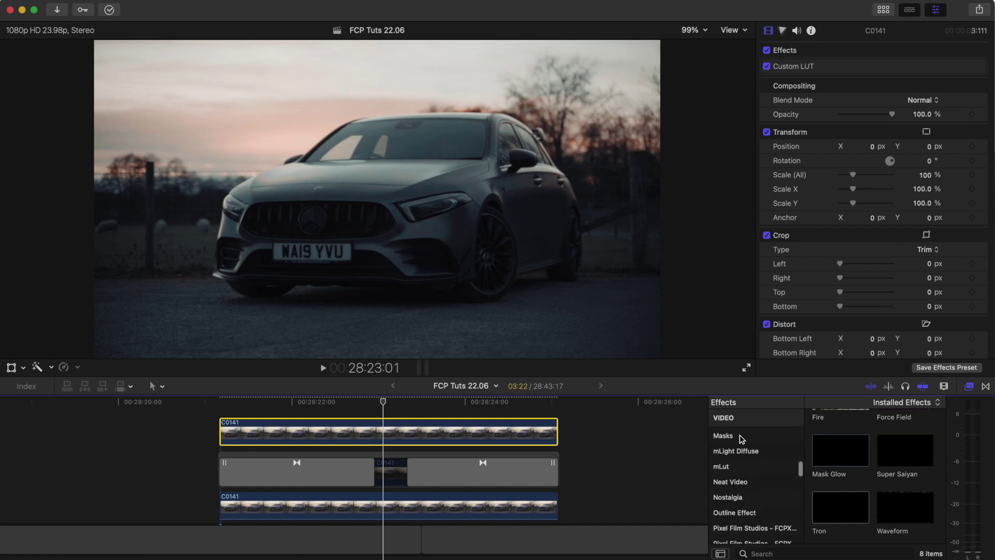
pyautogui.click(738, 434)
pyautogui.moveTo(837, 446)
pyautogui.mouseDown()
pyautogui.moveTo(478, 417)
pyautogui.moveTo(390, 424)
pyautogui.mouseUp()
# Zoom in and trace a closed four-point mask around the front star badge
pyautogui.press('super+equal')
pyautogui.press('super+equal')
pyautogui.click(363, 165)
pyautogui.click(370, 210)
pyautogui.click(360, 229)
pyautogui.click(353, 211)
pyautogui.hotkey('shift', 'z')
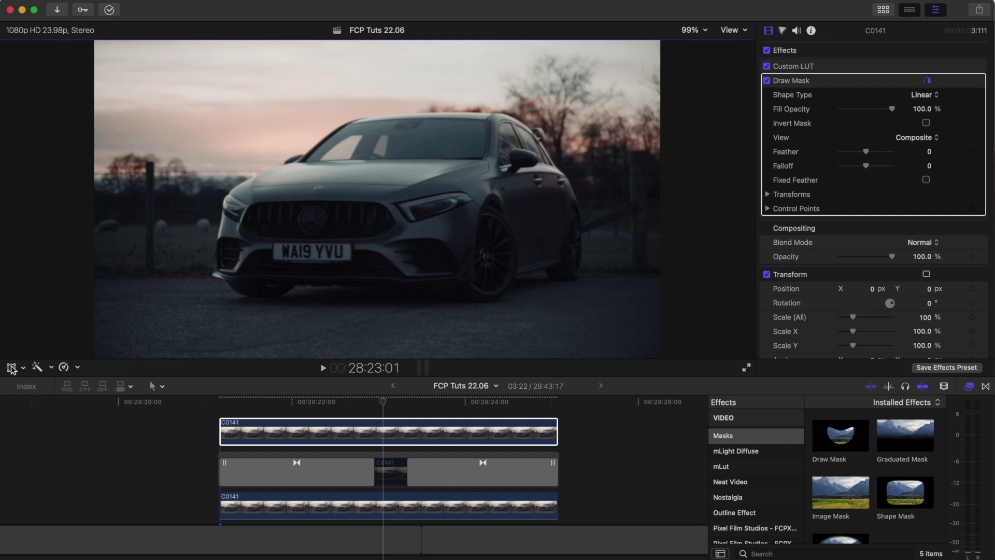
pyautogui.click(11, 368)
# Make the badge mask follow the Object Track as a position-only offset, Rotation unchecked
pyautogui.click(417, 50)
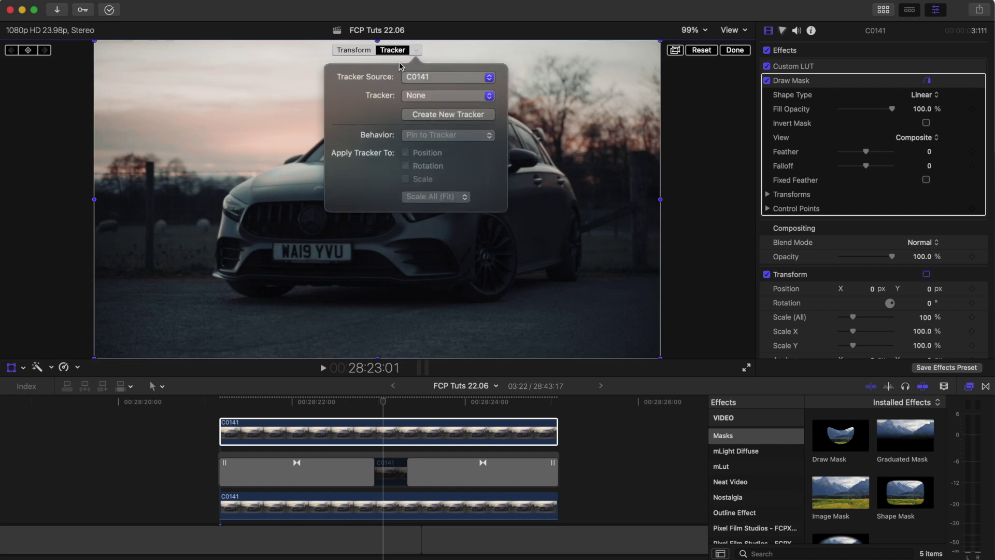
pyautogui.click(421, 96)
pyautogui.click(436, 109)
pyautogui.click(416, 49)
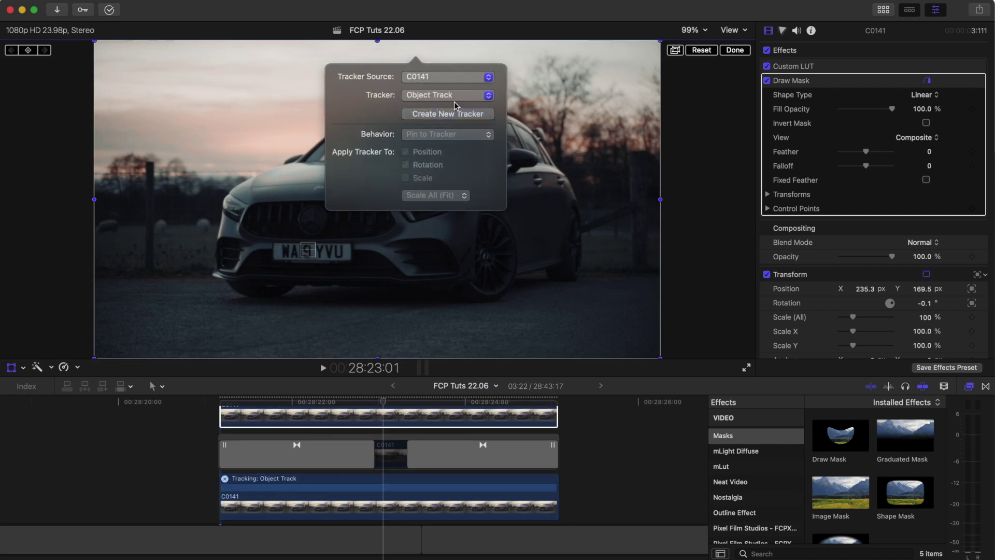
pyautogui.click(416, 49)
pyautogui.click(406, 166)
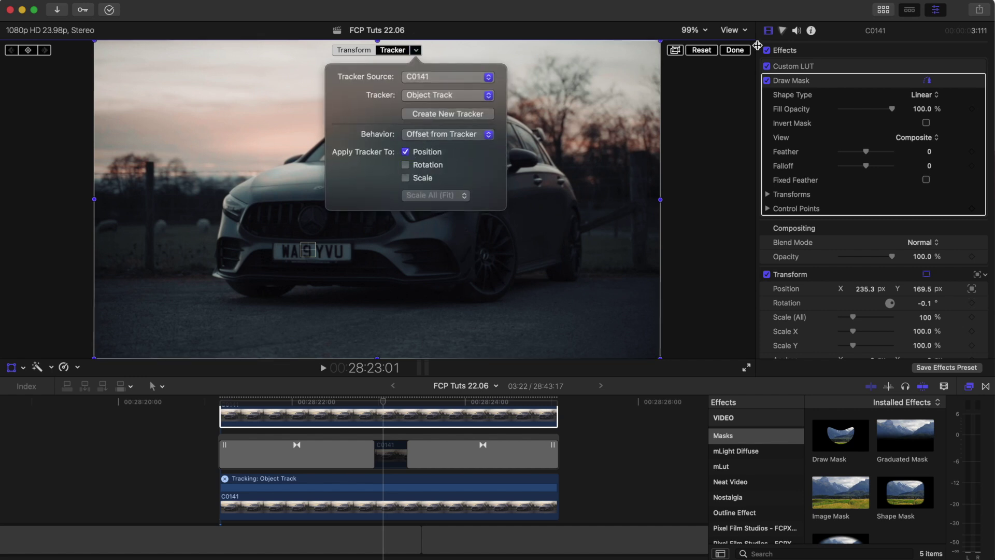
pyautogui.click(739, 50)
pyautogui.scroll(-5, 756, 492)
pyautogui.click(735, 535)
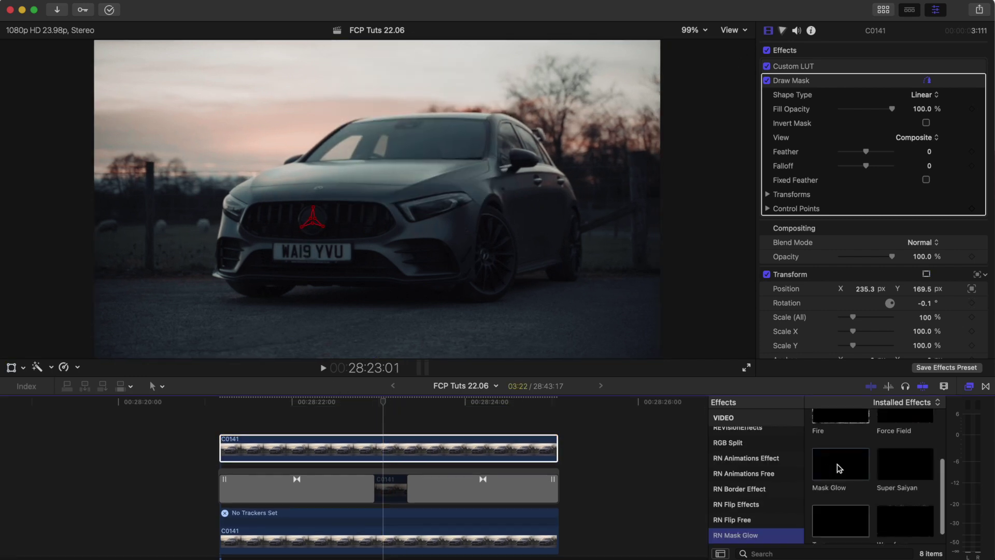
# Apply Mask Glow to the badge clip for a blue star outline at width 3.0
pyautogui.click(840, 467)
pyautogui.doubleClick(840, 467)
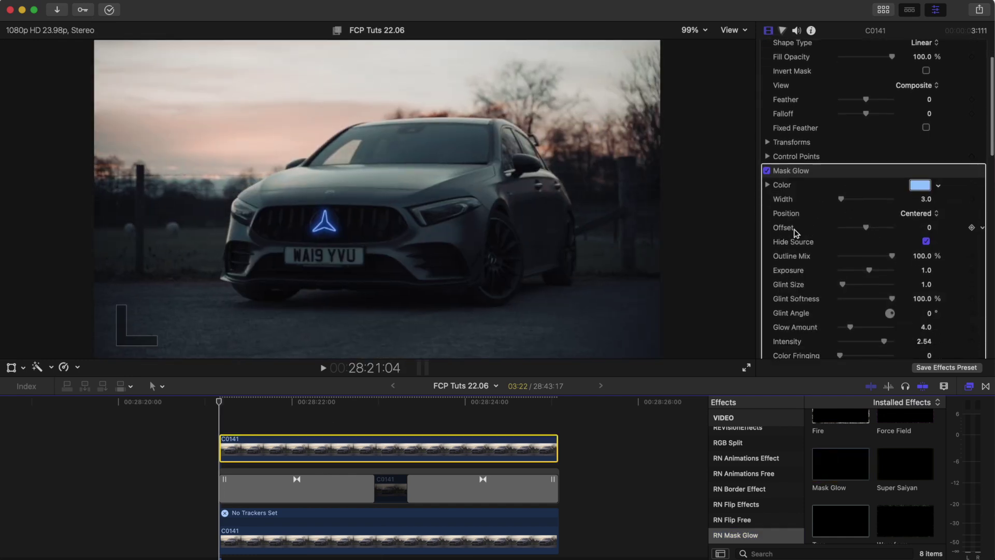
pyautogui.scroll(-3, 806, 199)
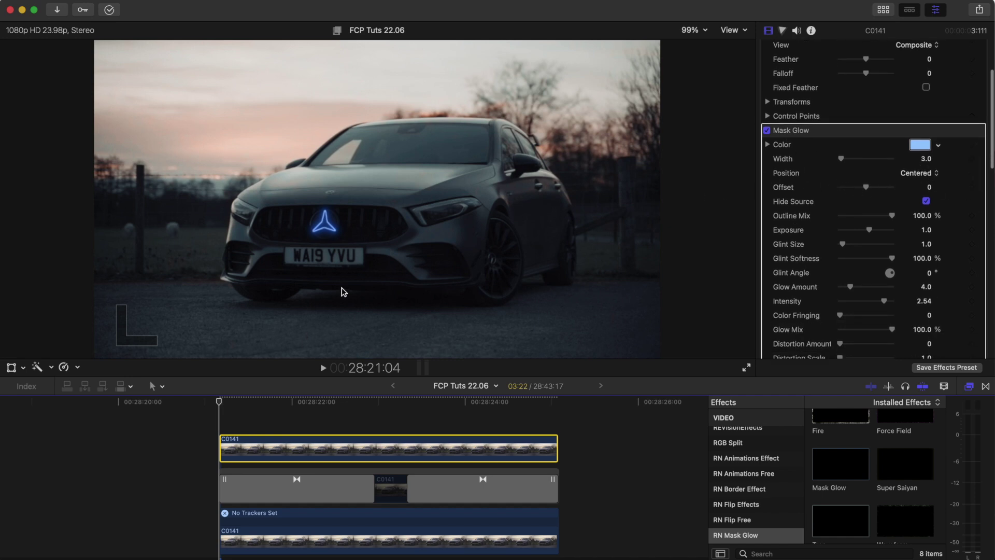
# Keyframe the badge glow Offset at 0 mid-clip and -15 at the clip start
pyautogui.click(285, 402)
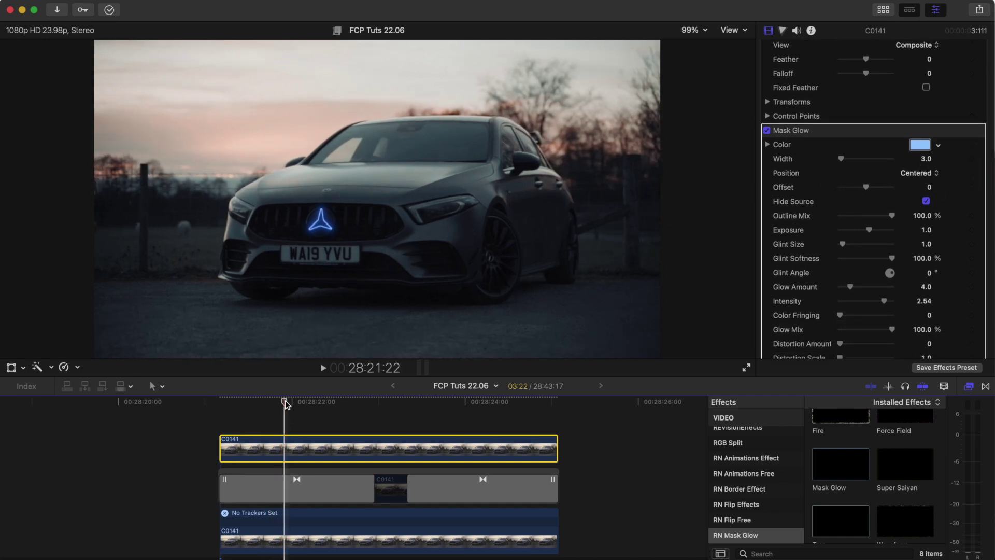
pyautogui.click(972, 187)
pyautogui.click(220, 402)
pyautogui.moveTo(866, 187); pyautogui.dragTo(863, 189)
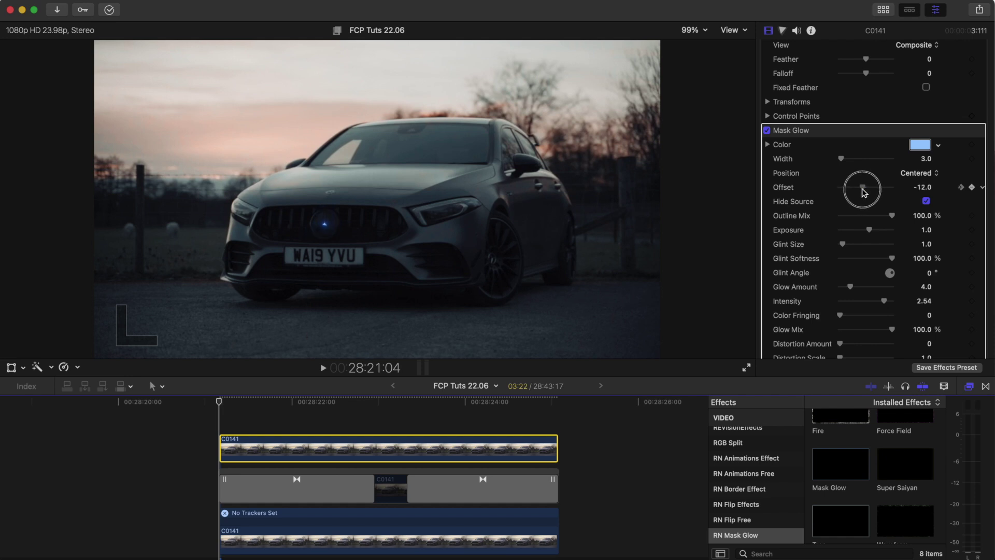
pyautogui.moveTo(863, 189); pyautogui.dragTo(862, 190)
# Add a badge glow Offset keyframe of -14 near the clip end
pyautogui.moveTo(225, 404); pyautogui.dragTo(450, 402)
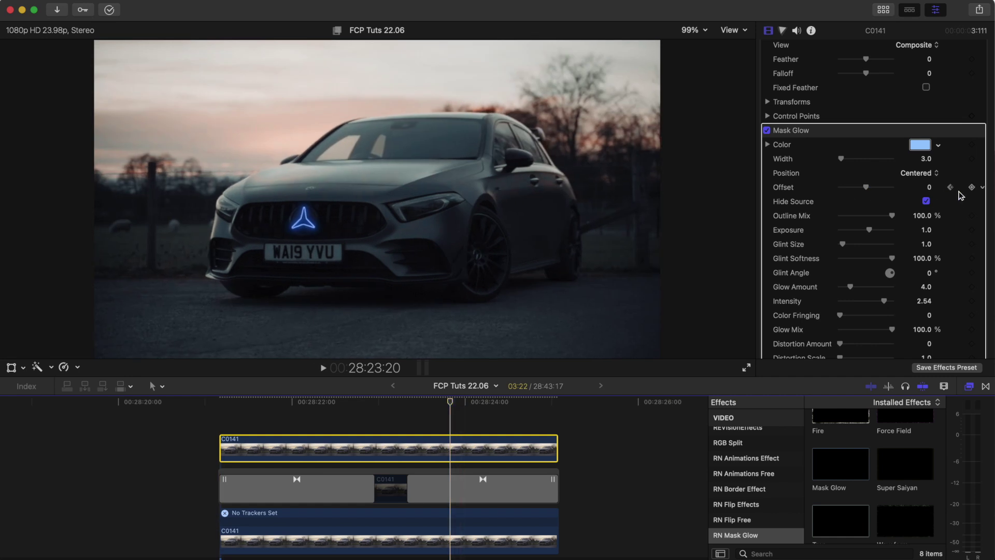
pyautogui.hotkey('alt', "'")
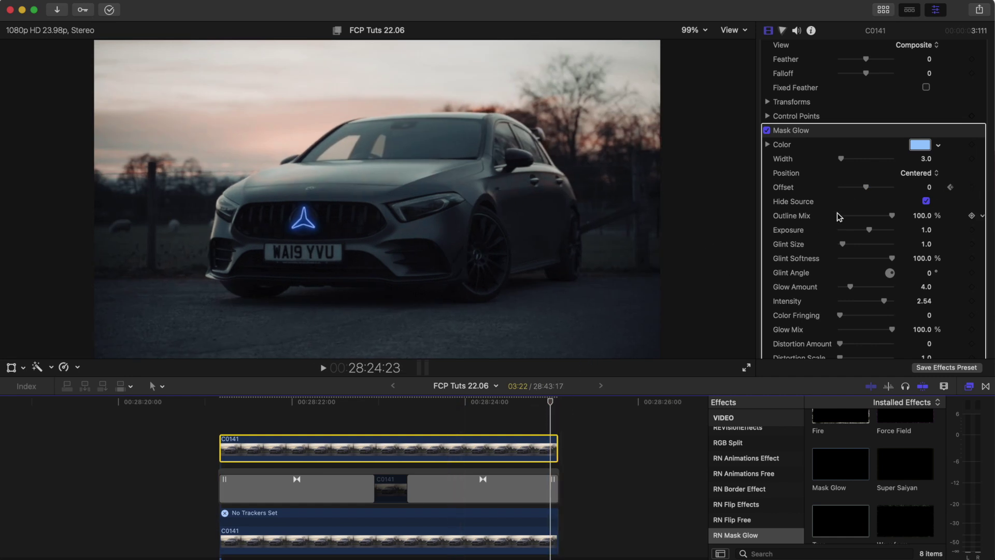
pyautogui.moveTo(866, 191); pyautogui.dragTo(861, 191)
# Play the clip from its start to review the animated badge glow
pyautogui.click(222, 449)
pyautogui.press('space')
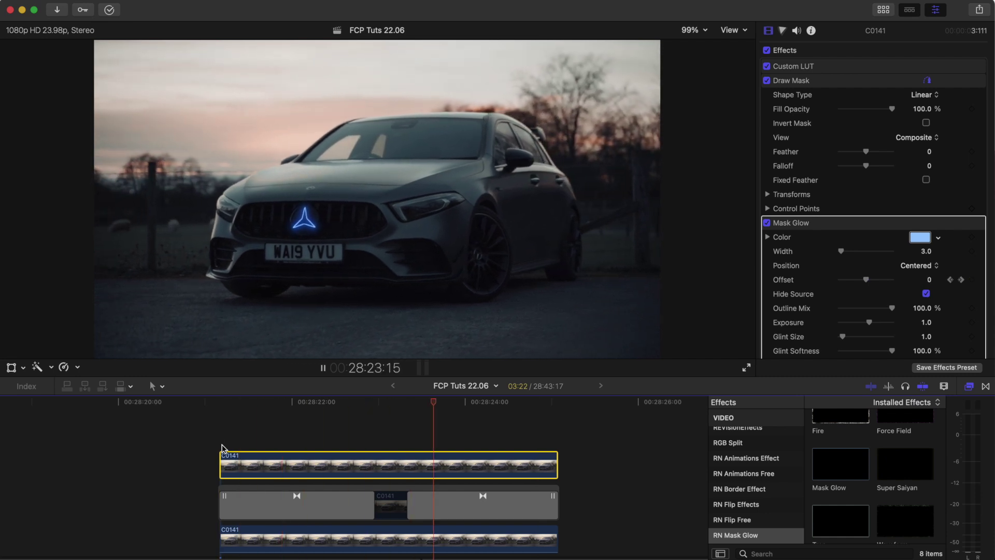
pyautogui.click(222, 448)
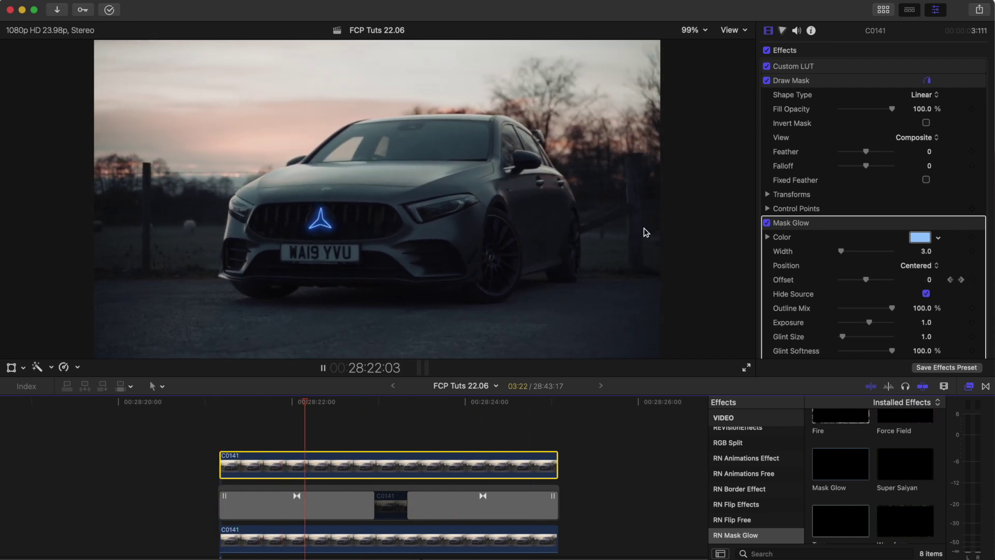